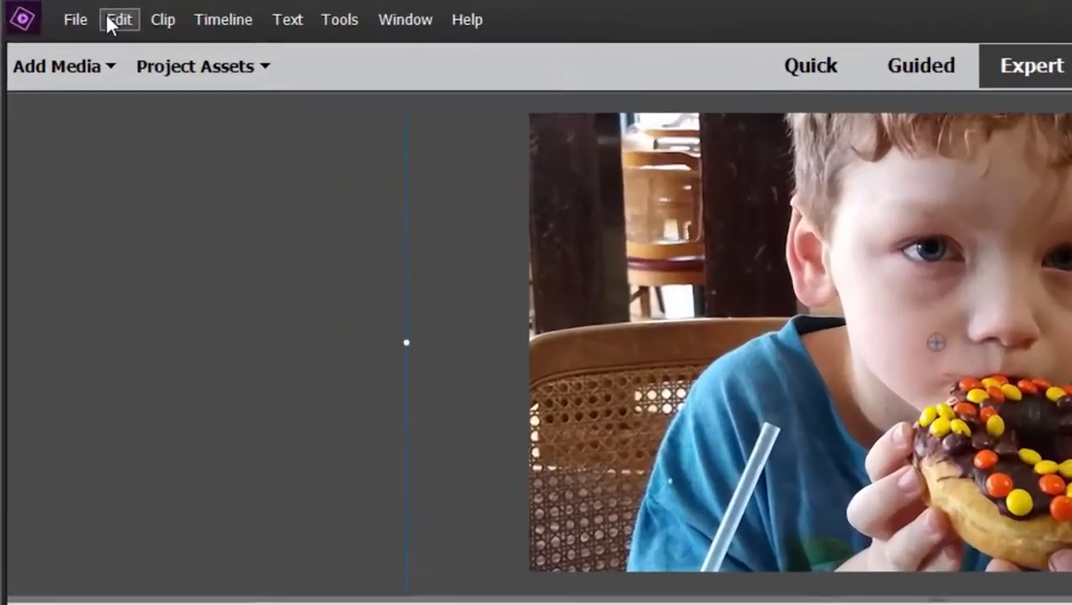
Step: Check the default still image and transition durations in the general preferences
{"action": "left_click", "coordinate": [60, 11]}
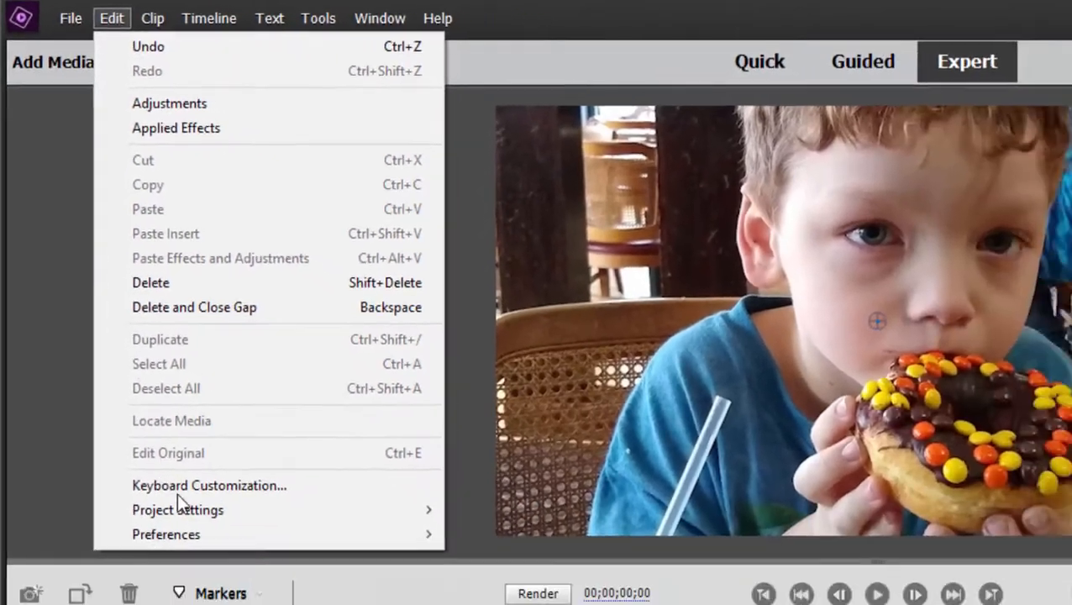
{"action": "mouse_move", "coordinate": [163, 406]}
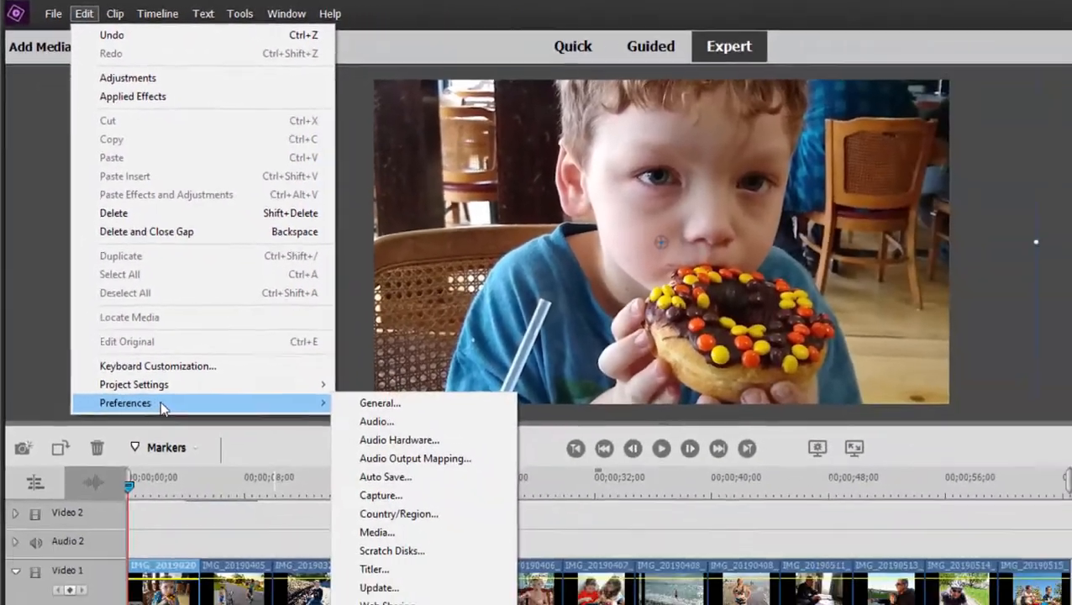
{"action": "left_click", "coordinate": [353, 385]}
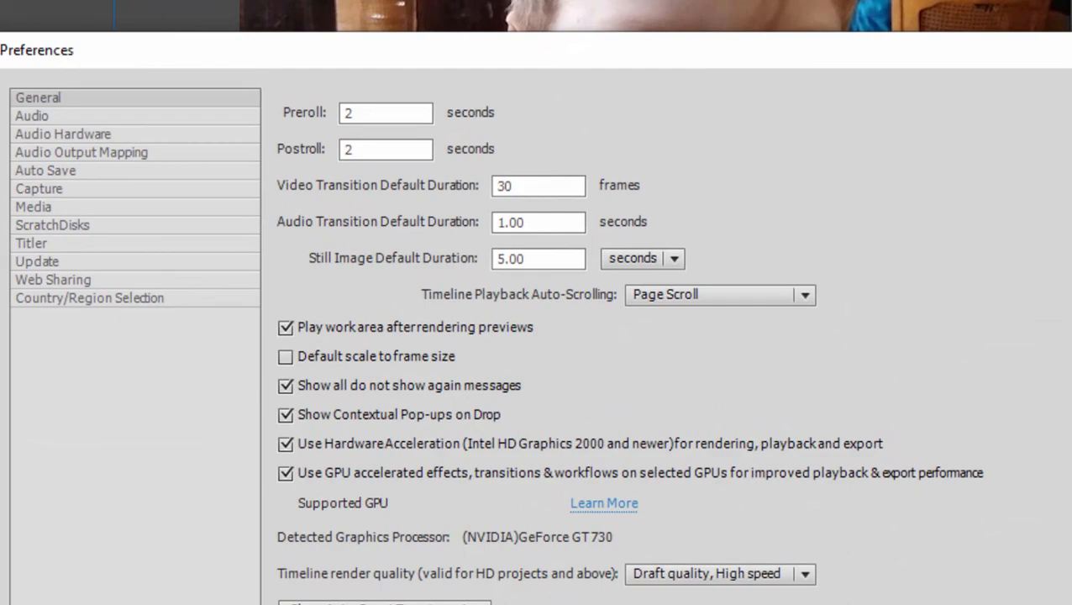
{"action": "left_click", "coordinate": [952, 518]}
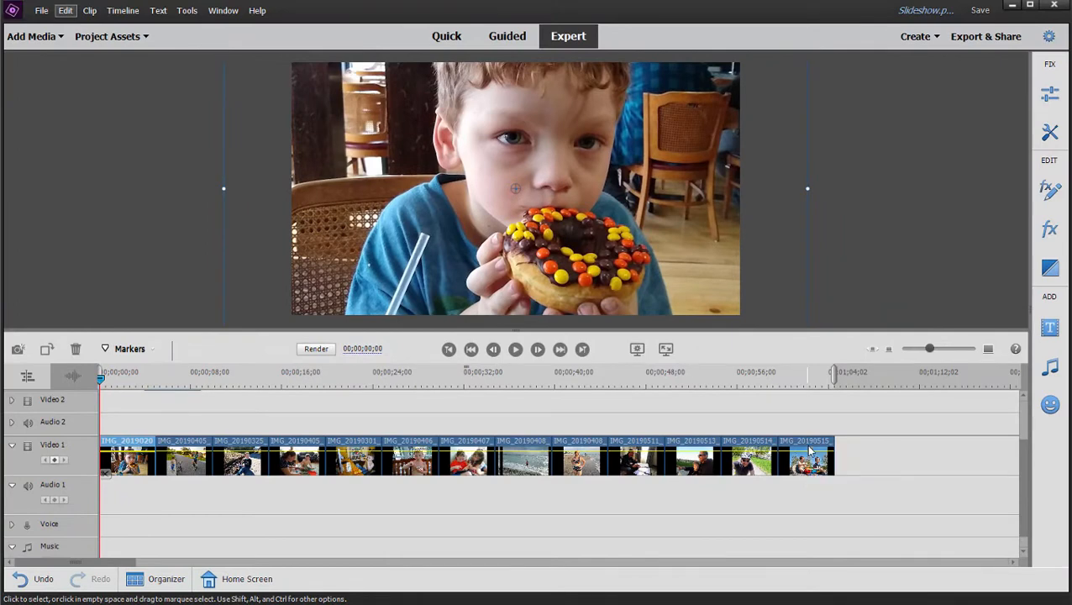
Step: Check the file properties of the first slide on Video 1, including its image size
{"action": "left_click", "coordinate": [286, 394]}
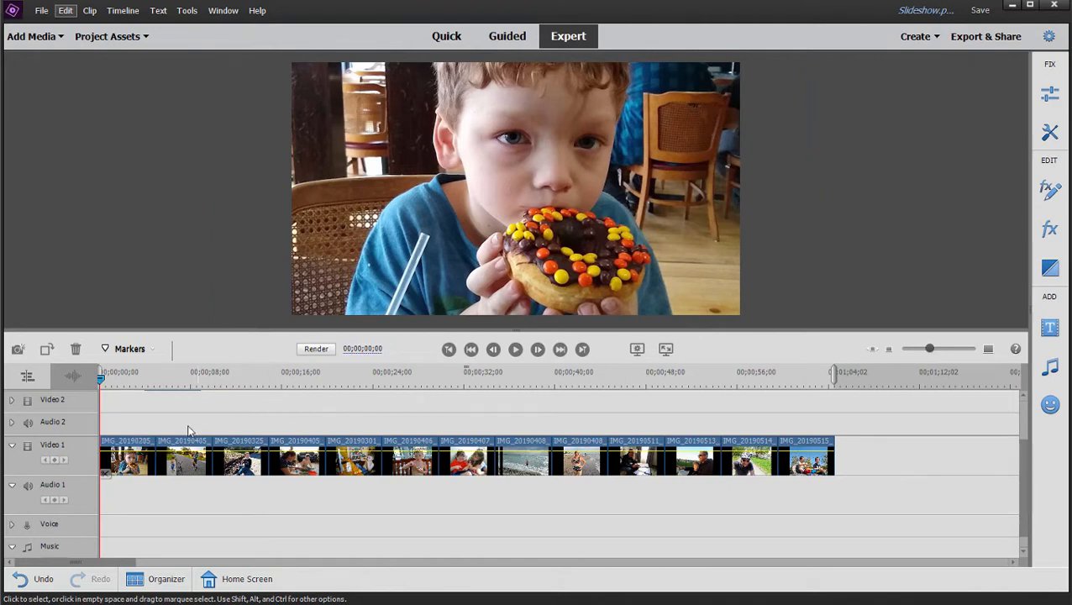
{"action": "right_click", "coordinate": [130, 468]}
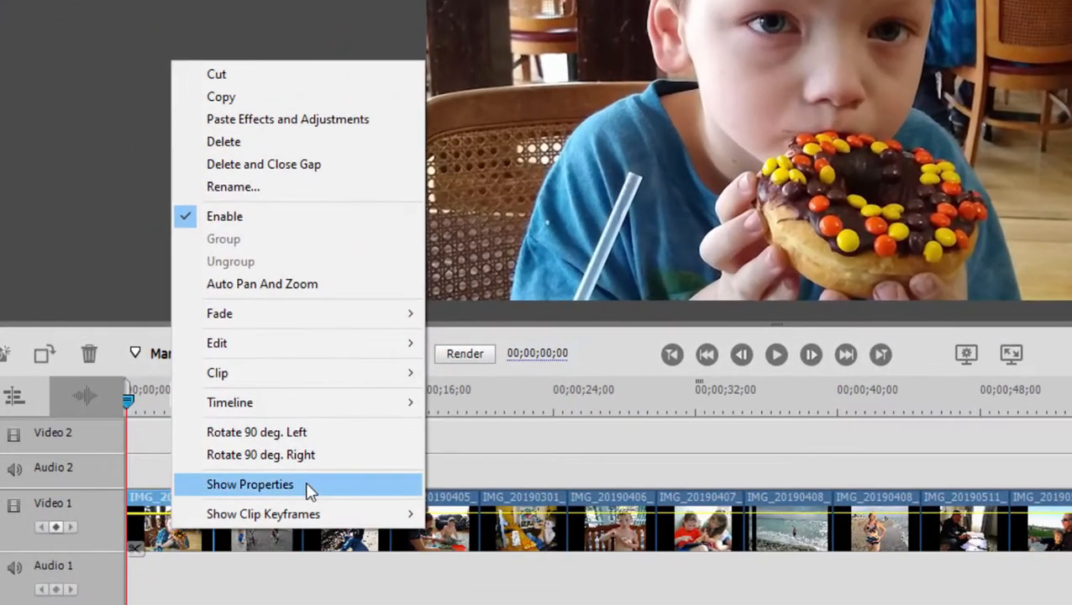
{"action": "left_click", "coordinate": [213, 431]}
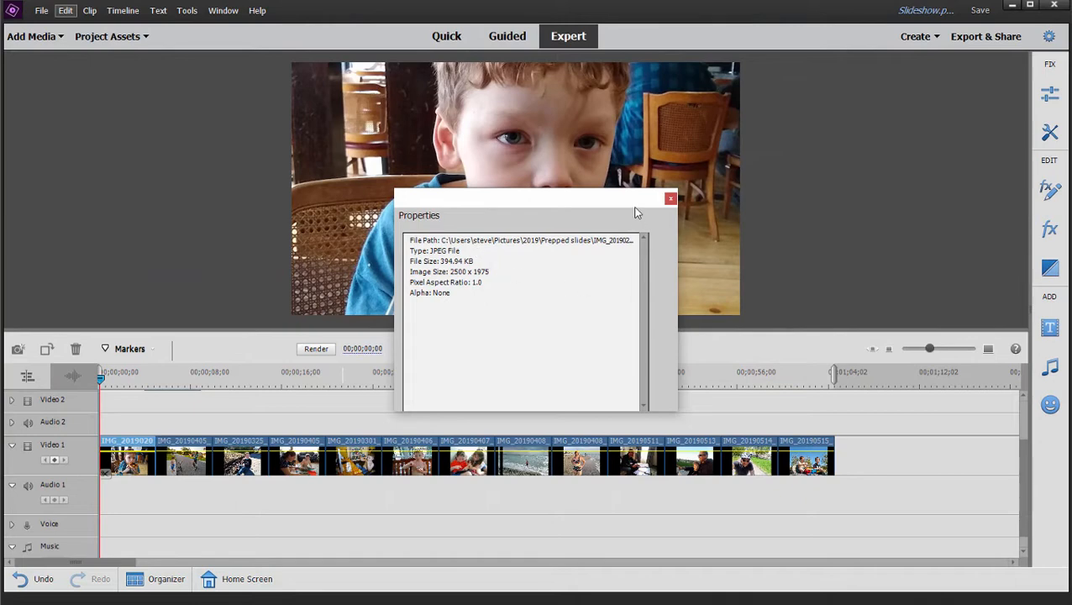
{"action": "left_click", "coordinate": [671, 199]}
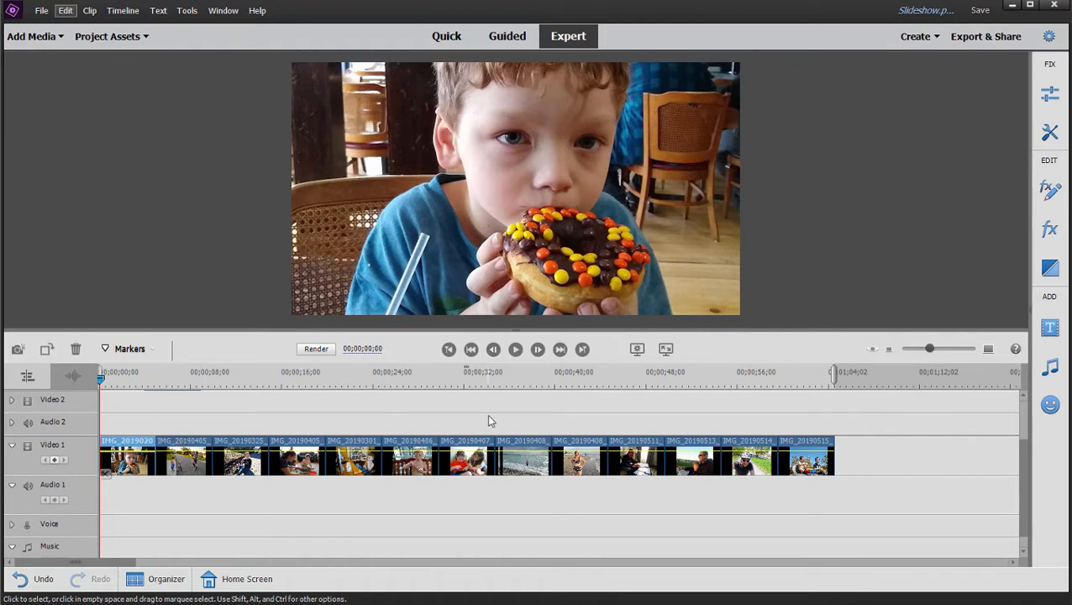
Step: Position the first slide at about 884.4, 344.1 in the frame and turn on Motion animation at its start
{"action": "scroll", "coordinate": [294, 516], "scroll_direction": "down", "scroll_amount": 1}
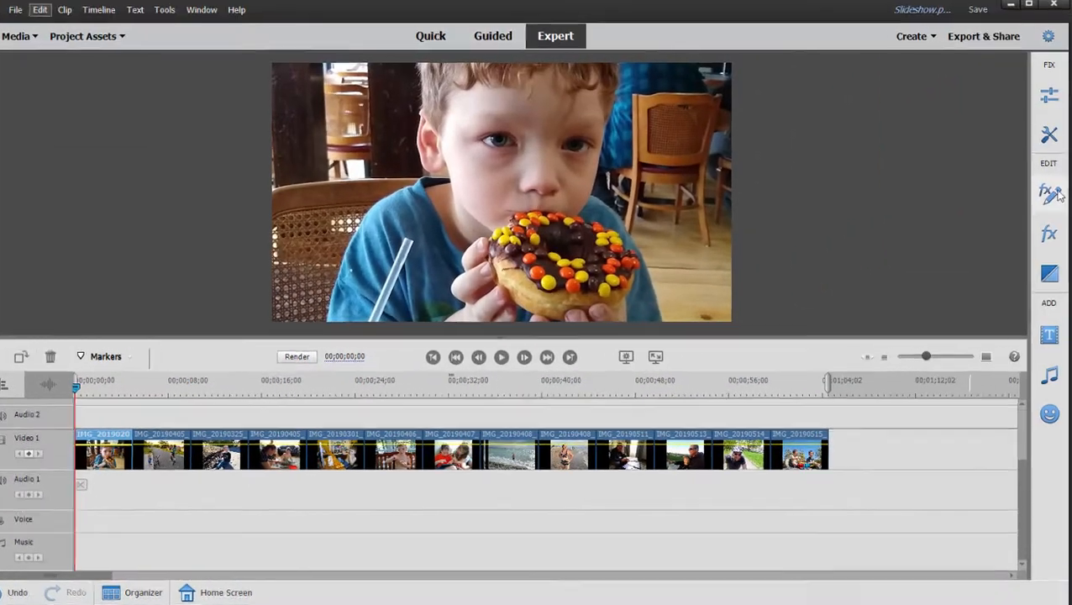
{"action": "left_click", "coordinate": [1052, 193]}
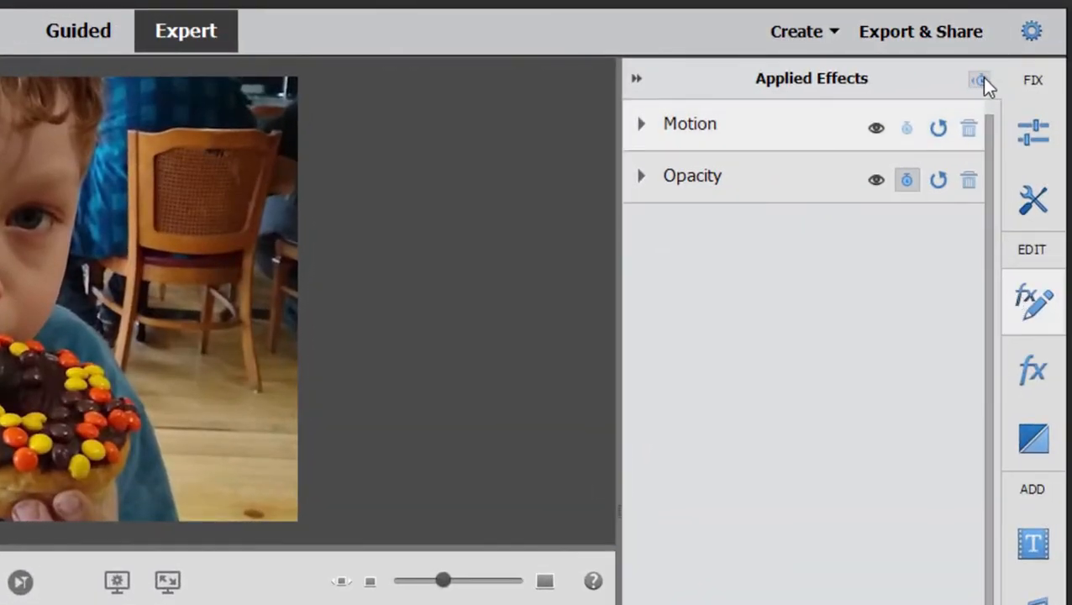
{"action": "left_click", "coordinate": [980, 79]}
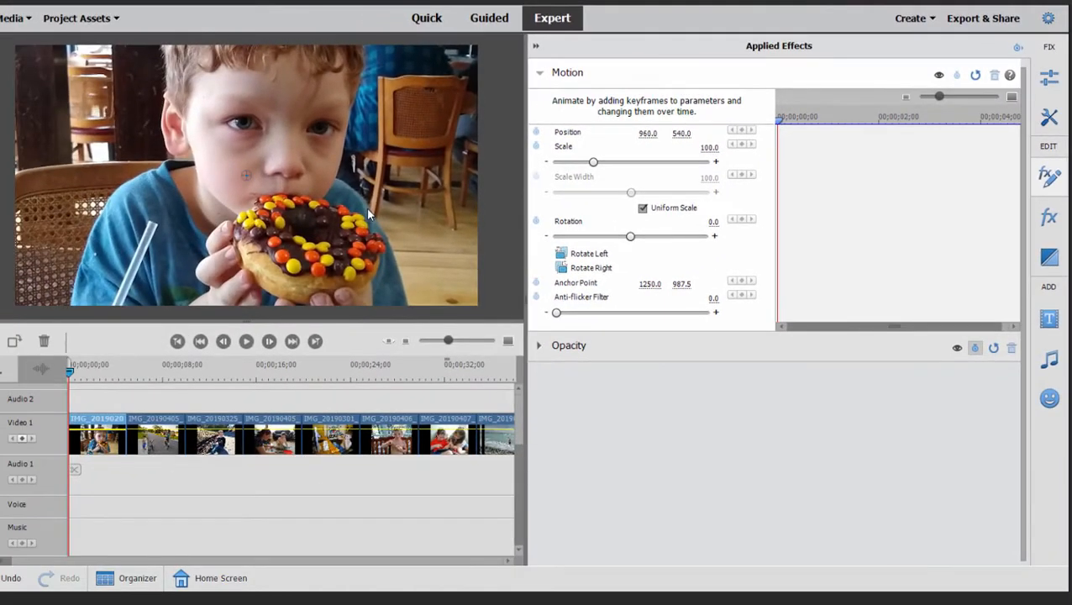
{"action": "left_click_drag", "start_coordinate": [364, 206], "coordinate": [351, 188]}
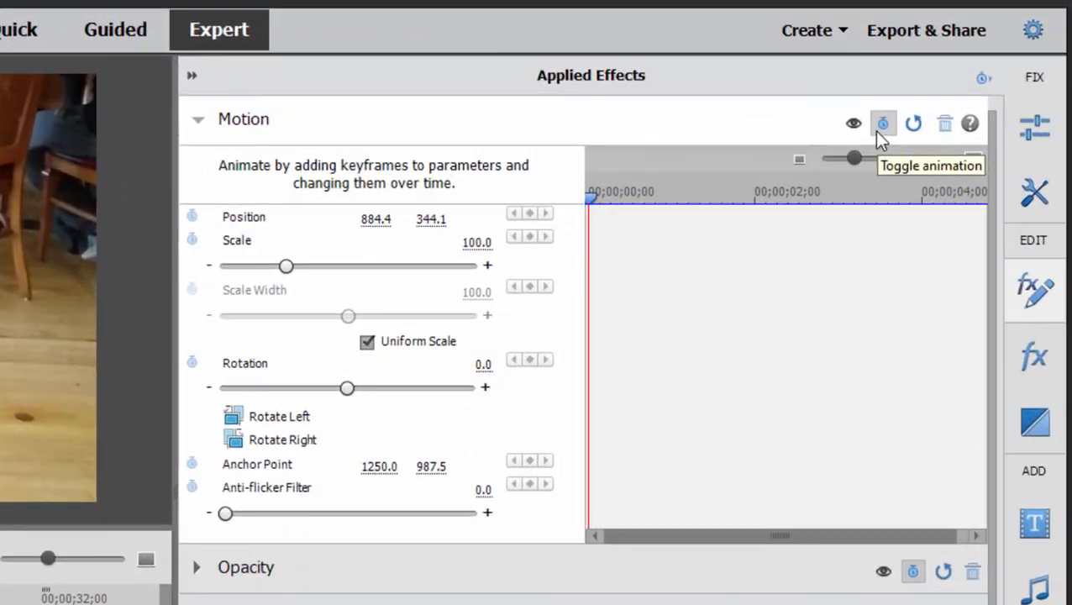
{"action": "left_click", "coordinate": [883, 125]}
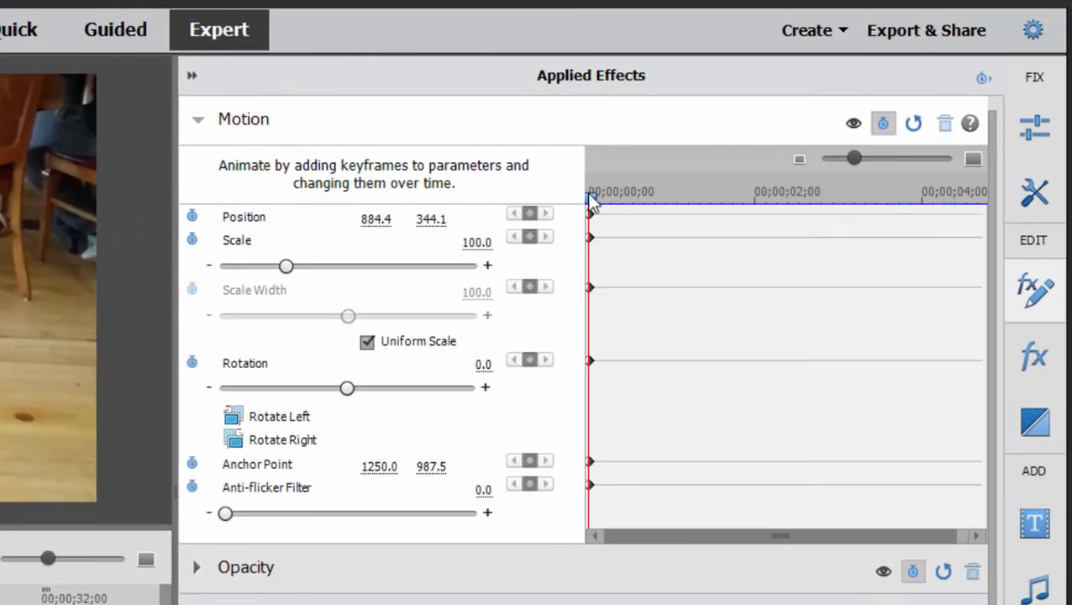
Step: At the end of the first slide, set its scale to 77 and its position to about 957.2, 383.3
{"action": "left_click_drag", "start_coordinate": [591, 202], "coordinate": [977, 243]}
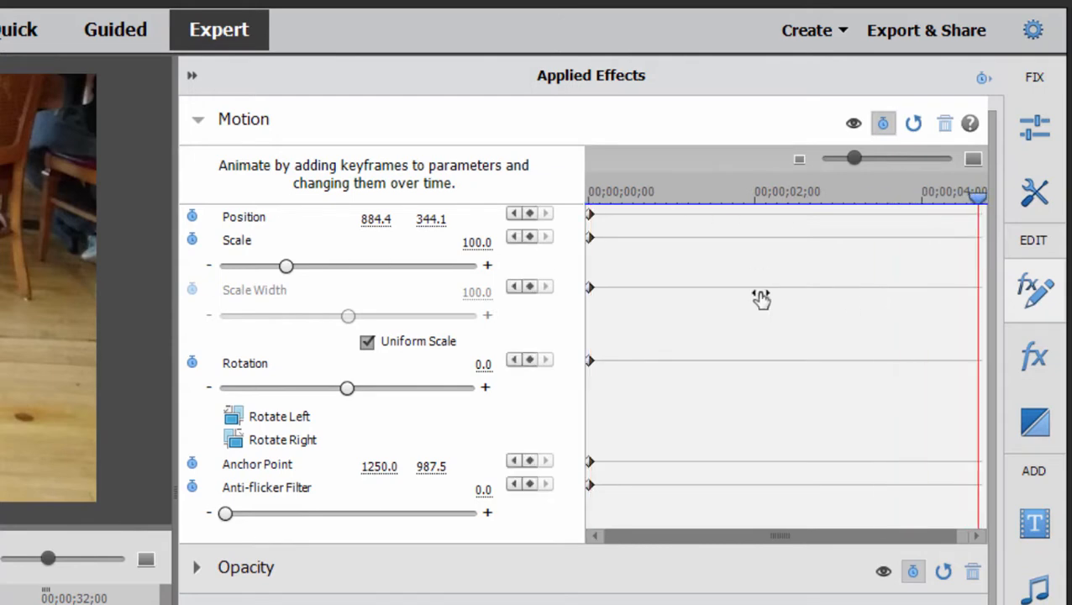
{"action": "left_click", "coordinate": [479, 242]}
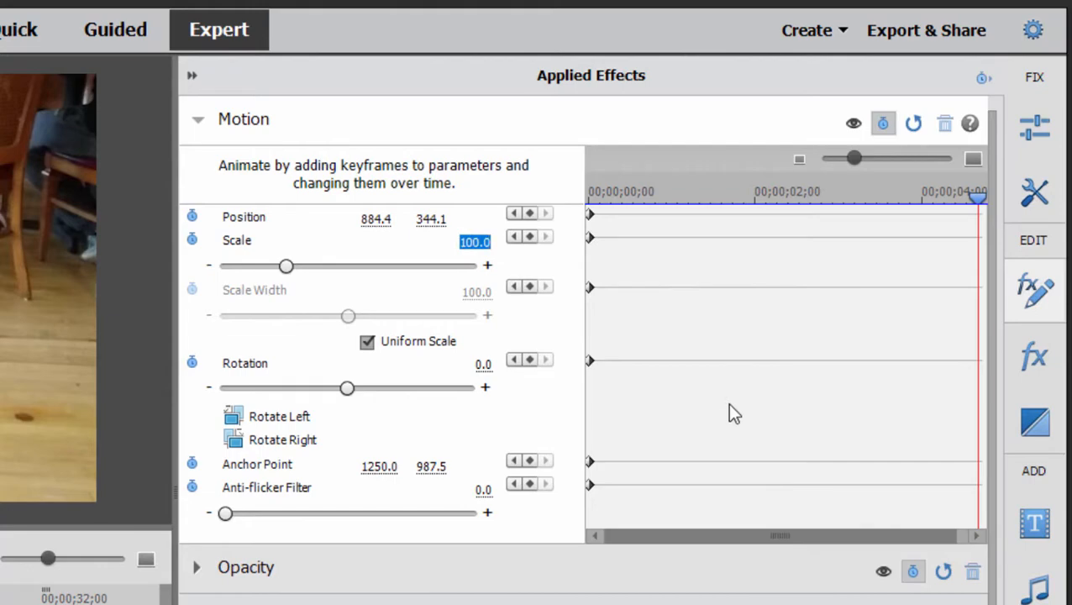
{"action": "type", "text": "77"}
{"action": "key", "text": "Return"}
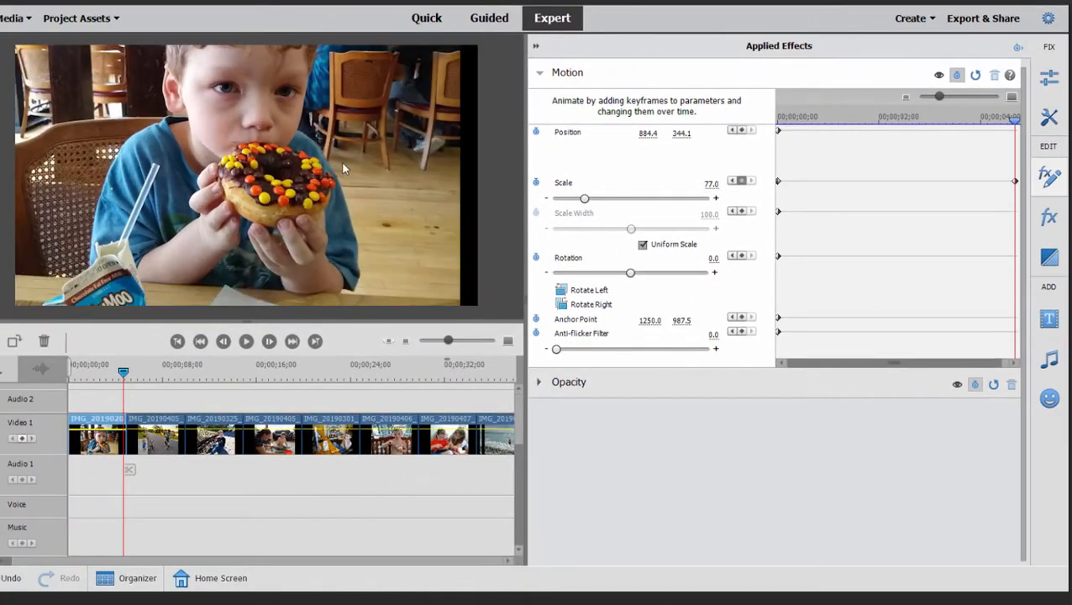
{"action": "left_click_drag", "start_coordinate": [381, 141], "coordinate": [392, 166]}
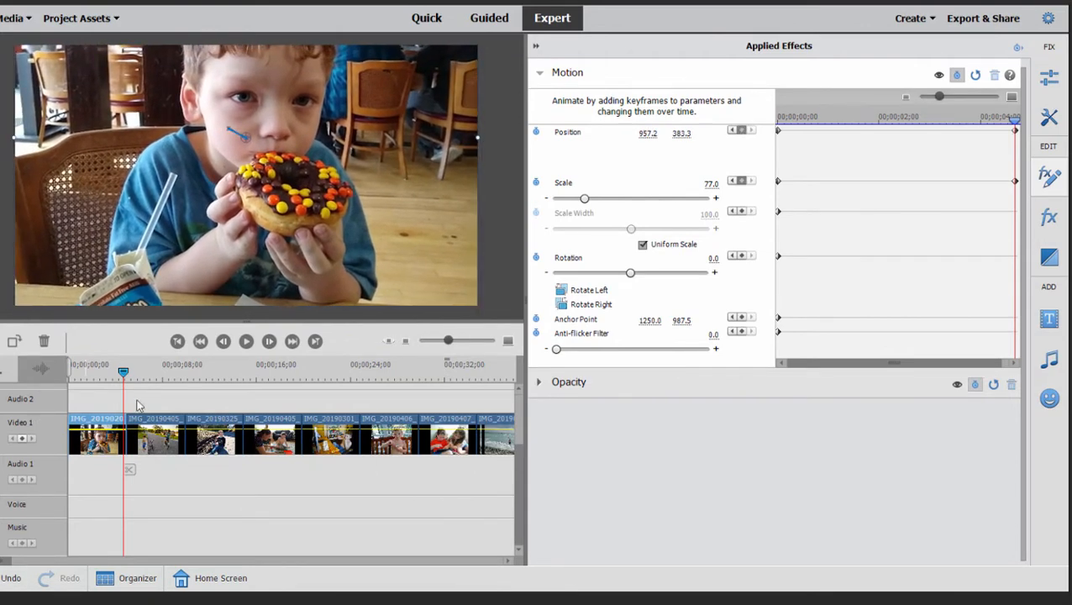
Step: Return the playhead to the first slide's end at 00;00;04;22, close its applied effects and copy the slide
{"action": "left_click_drag", "start_coordinate": [1005, 123], "coordinate": [1038, 173]}
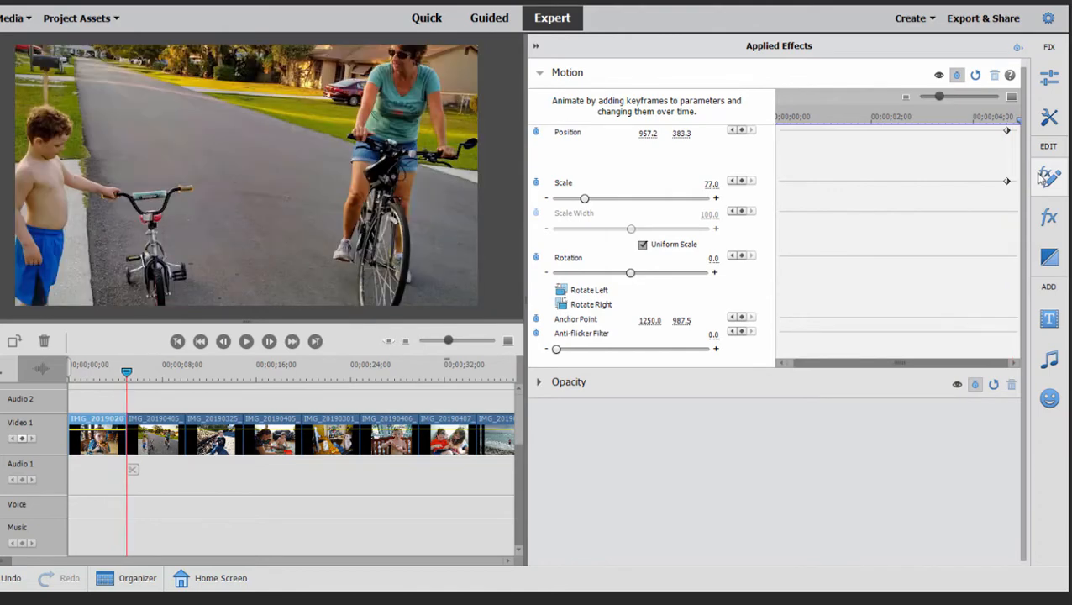
{"action": "key", "text": "Left"}
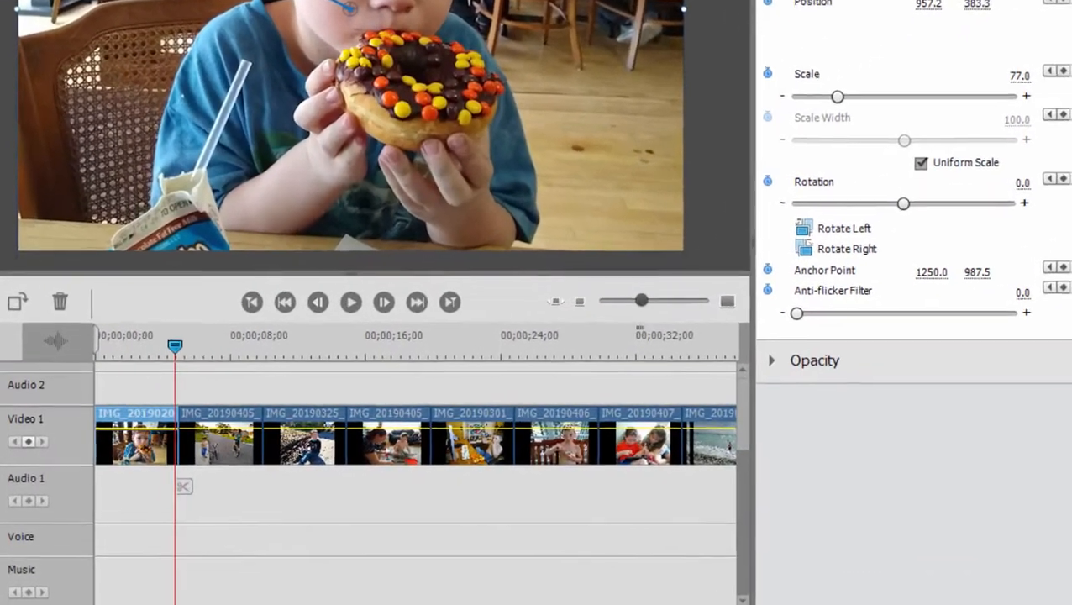
{"action": "left_click", "coordinate": [1051, 179]}
{"action": "right_click", "coordinate": [153, 452]}
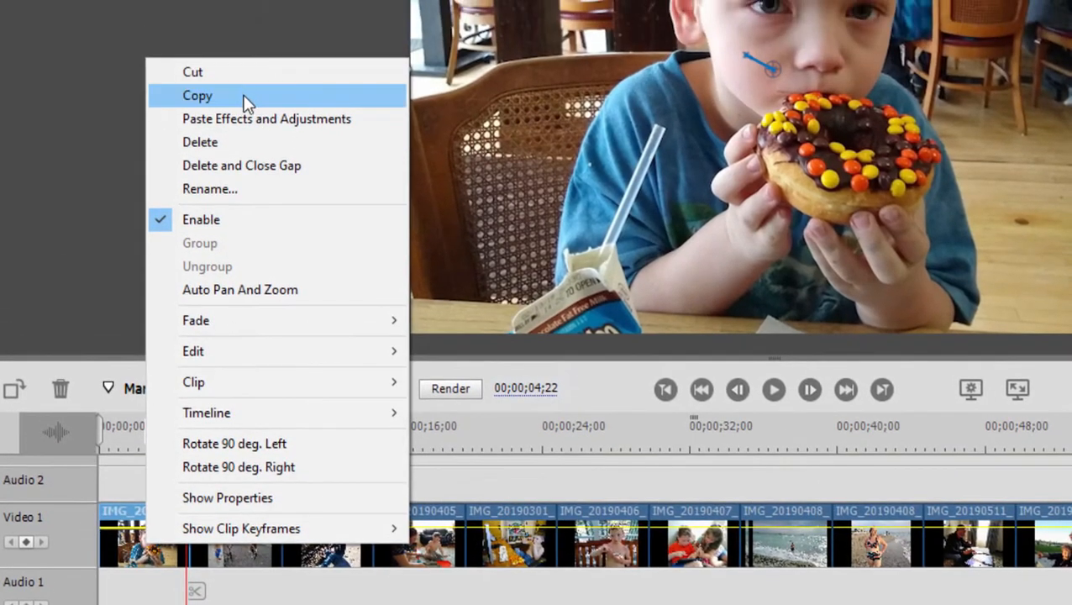
{"action": "left_click", "coordinate": [247, 102]}
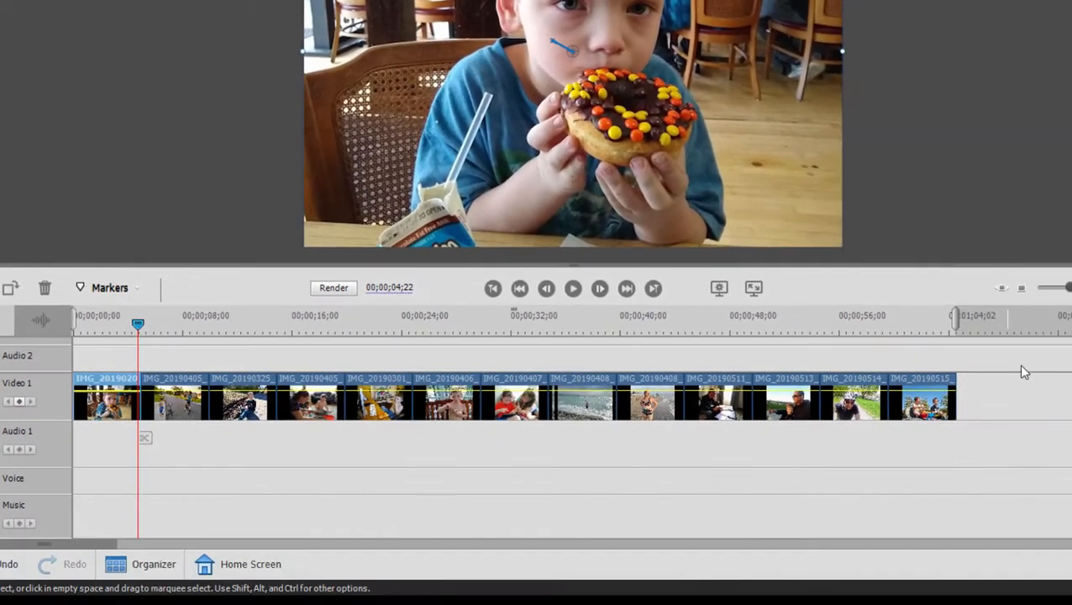
Step: Paste the copied effects and adjustments onto all the remaining slides on Video 1
{"action": "left_click_drag", "start_coordinate": [977, 365], "coordinate": [215, 454]}
{"action": "right_click", "coordinate": [172, 413]}
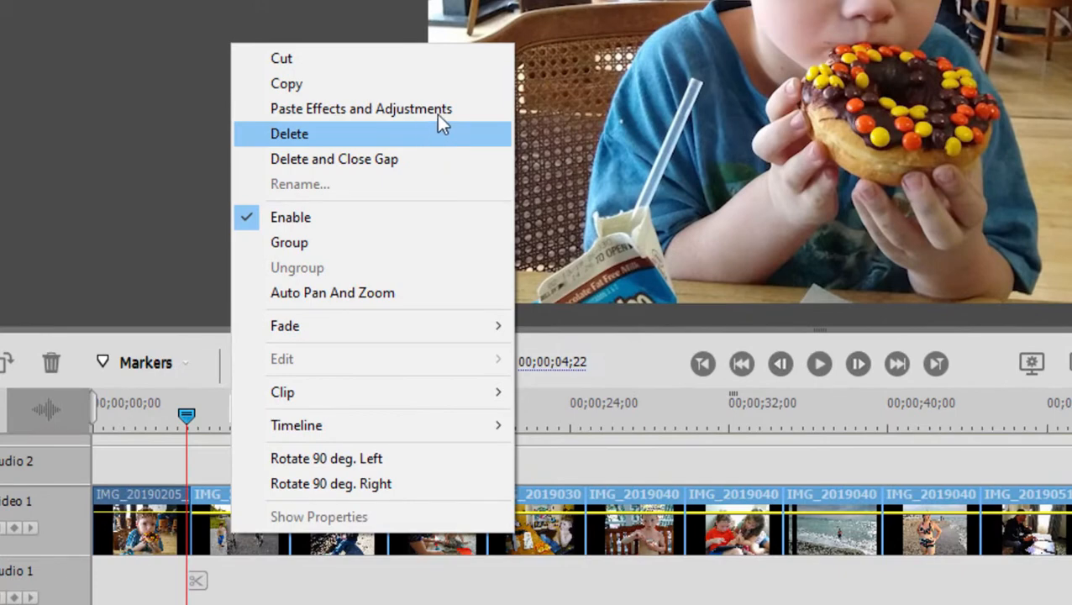
{"action": "left_click", "coordinate": [436, 115]}
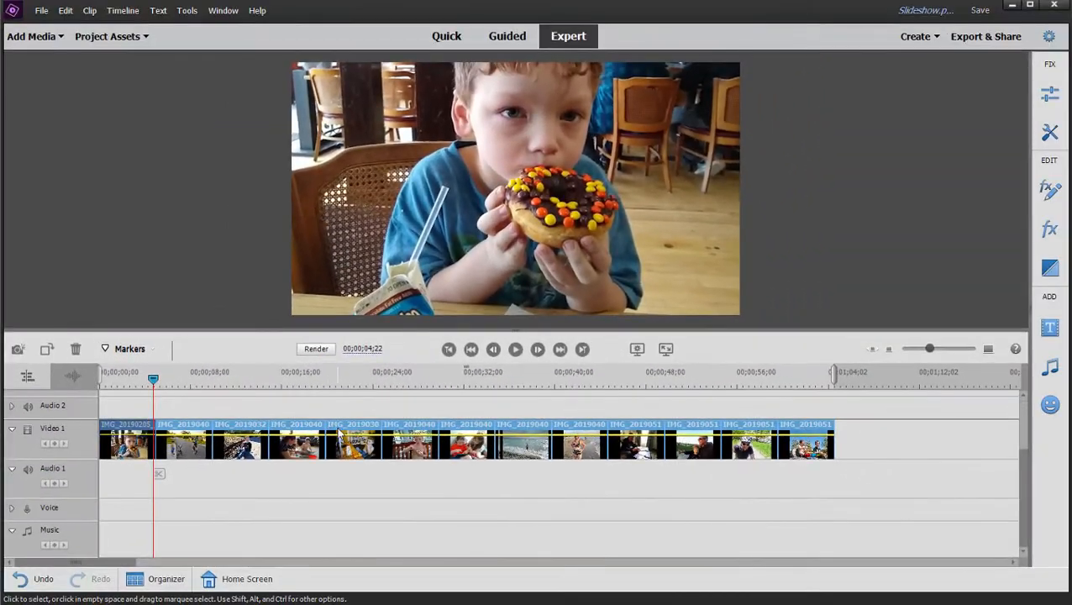
{"action": "left_click", "coordinate": [206, 407]}
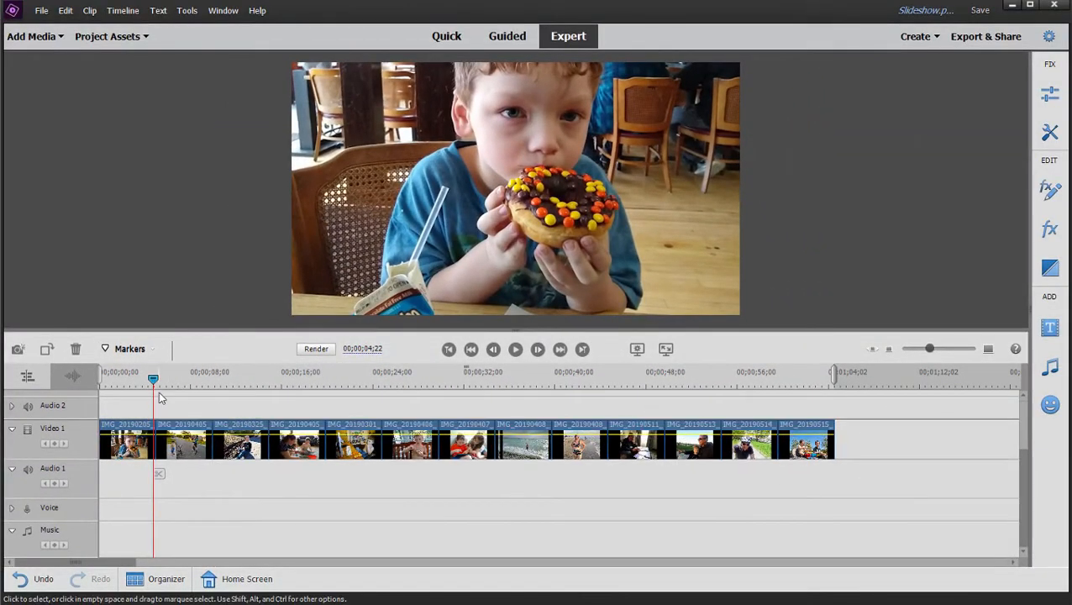
Step: Reposition the second slide at its motion keyframes, to about 670, 700 at the start and 965.6, 526 at the end
{"action": "mouse_move", "coordinate": [155, 379]}
{"action": "left_mouse_down"}
{"action": "mouse_move", "coordinate": [258, 378]}
{"action": "mouse_move", "coordinate": [174, 381]}
{"action": "left_mouse_up"}
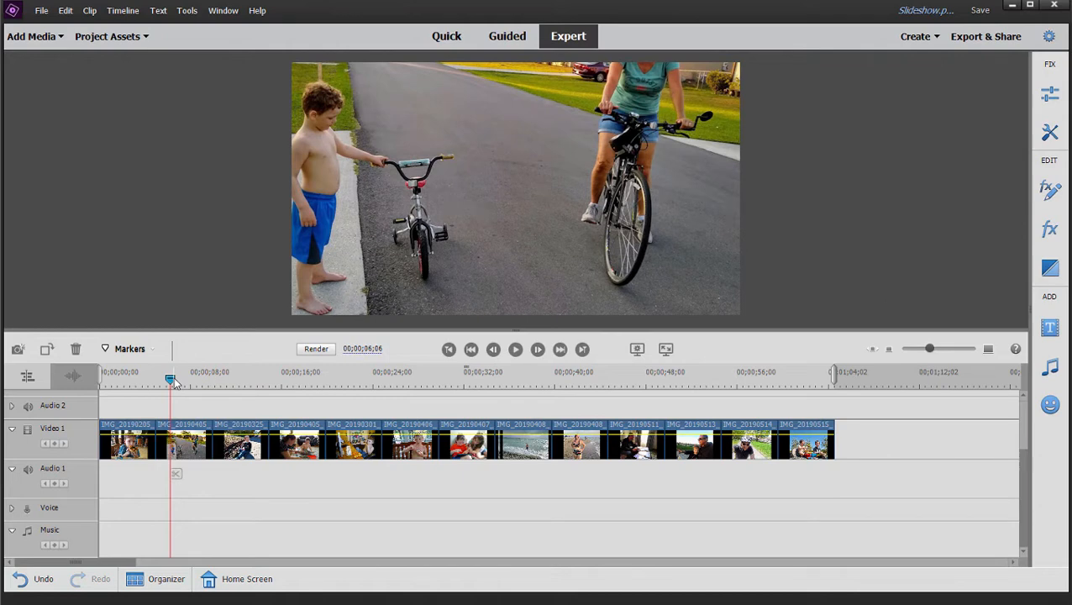
{"action": "left_click", "coordinate": [200, 451]}
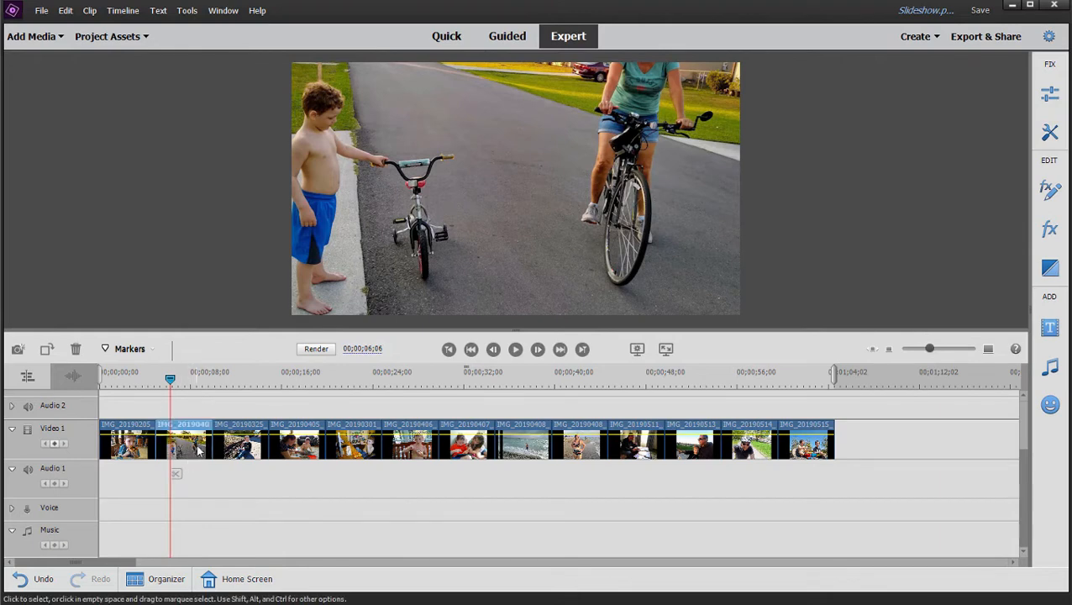
{"action": "left_click", "coordinate": [1057, 199]}
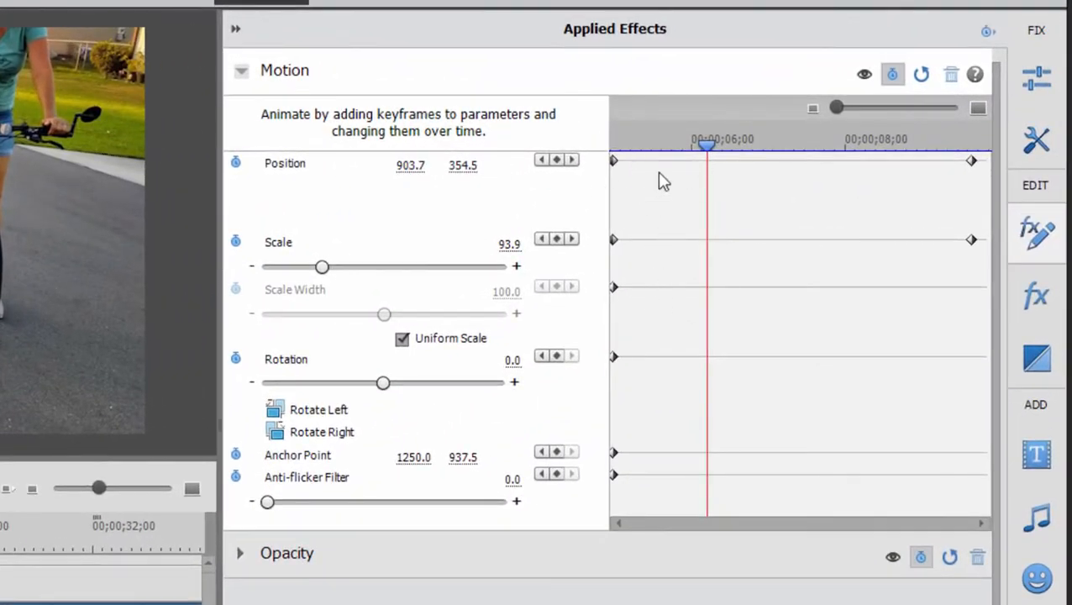
{"action": "left_click", "coordinate": [541, 160]}
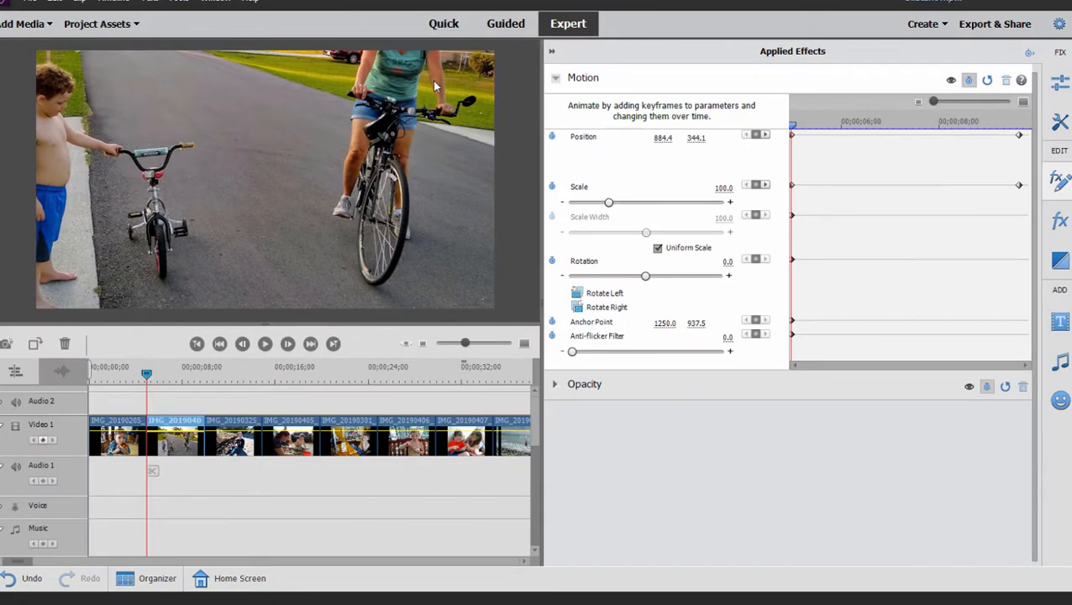
{"action": "left_click_drag", "start_coordinate": [428, 88], "coordinate": [388, 158]}
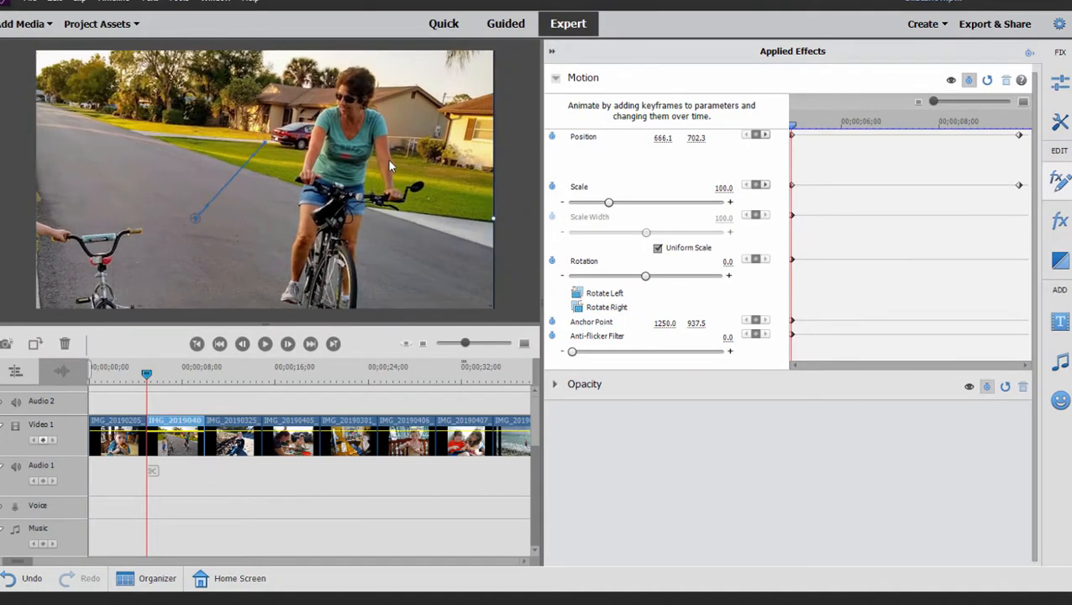
{"action": "left_click", "coordinate": [763, 134]}
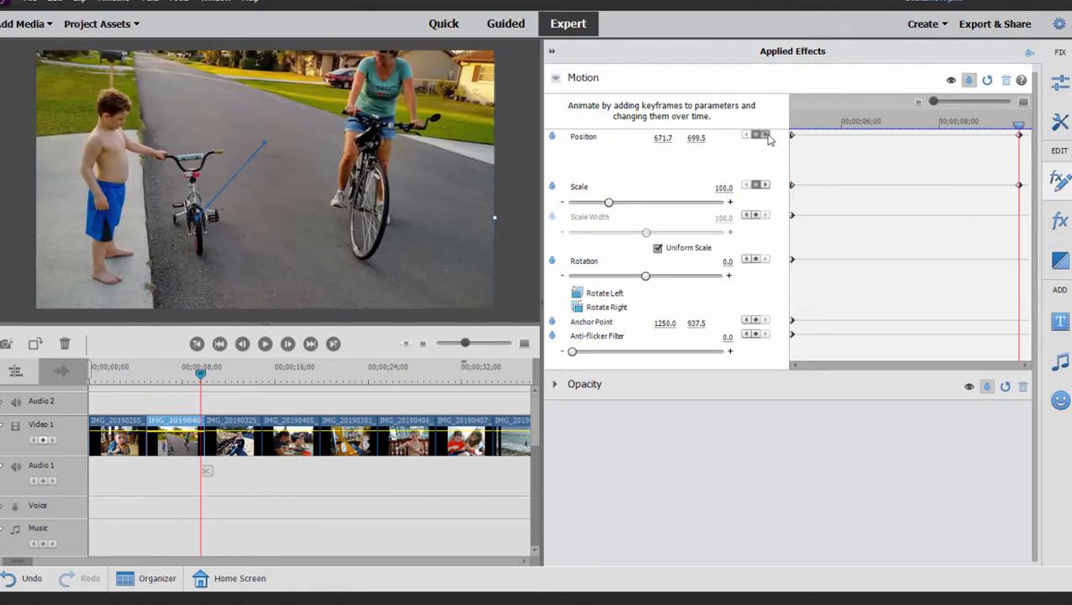
{"action": "left_click_drag", "start_coordinate": [257, 106], "coordinate": [257, 136]}
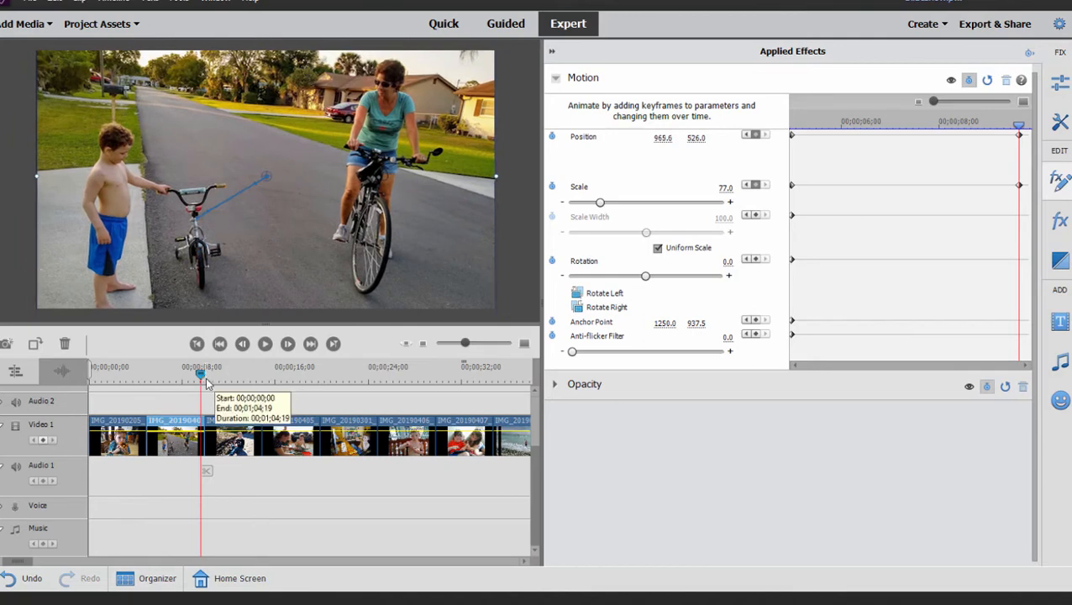
Step: At the third slide's starting motion keyframe, set its scale to 77 and reposition it to about 948.8, 397.3
{"action": "left_click_drag", "start_coordinate": [202, 458], "coordinate": [217, 458]}
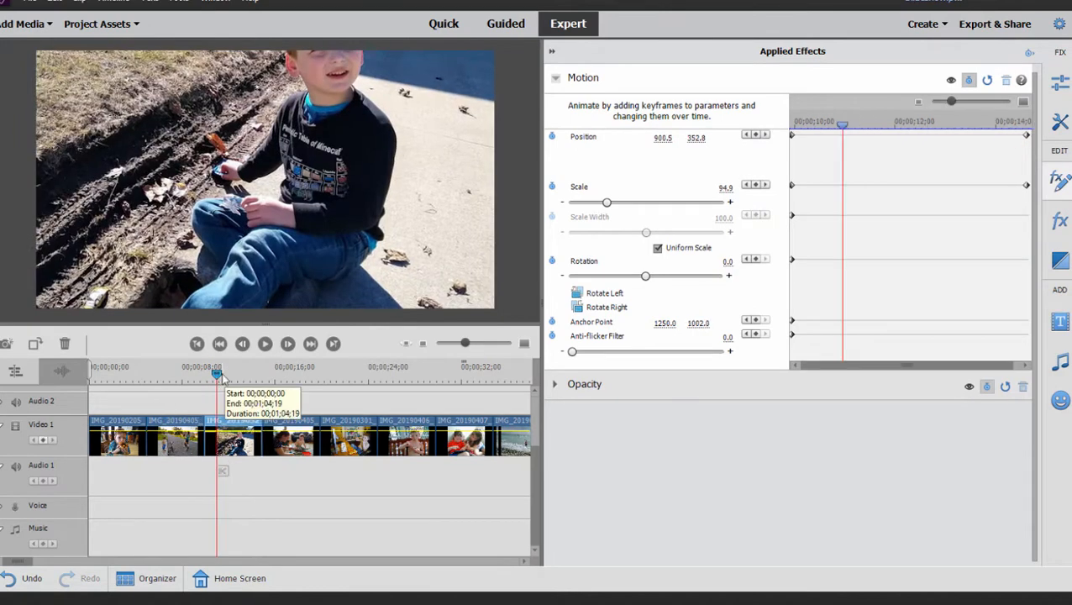
{"action": "left_click_drag", "start_coordinate": [217, 374], "coordinate": [208, 375]}
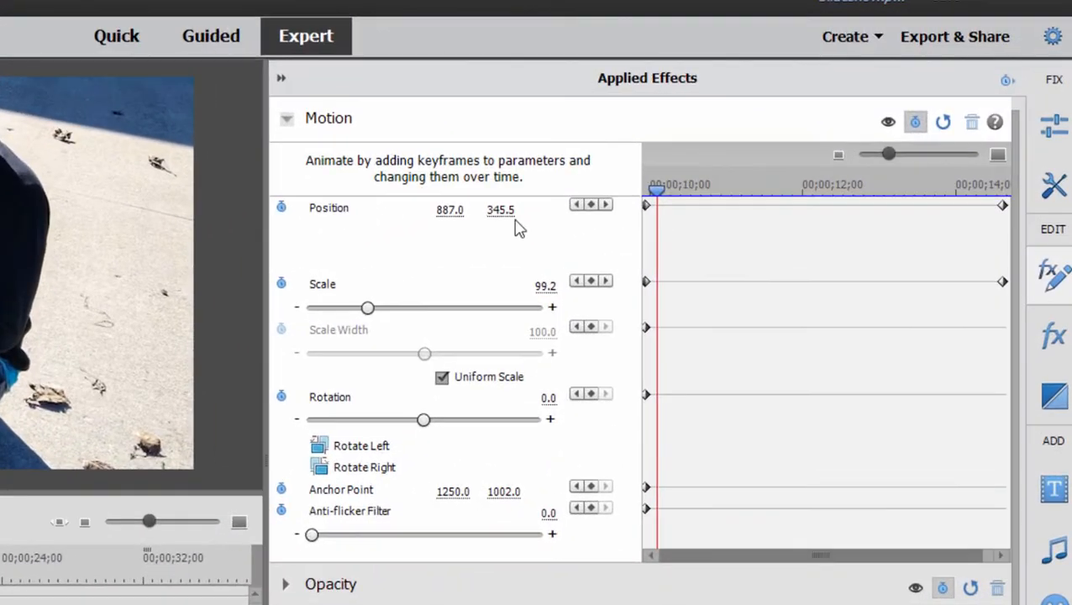
{"action": "left_click", "coordinate": [577, 205]}
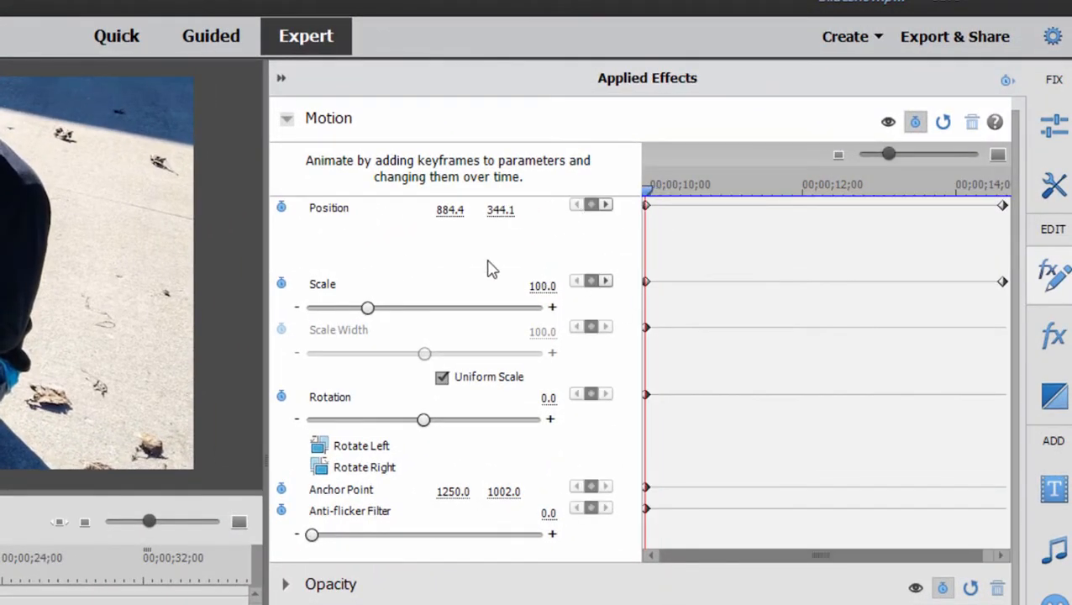
{"action": "left_click", "coordinate": [544, 286]}
{"action": "type", "text": "77"}
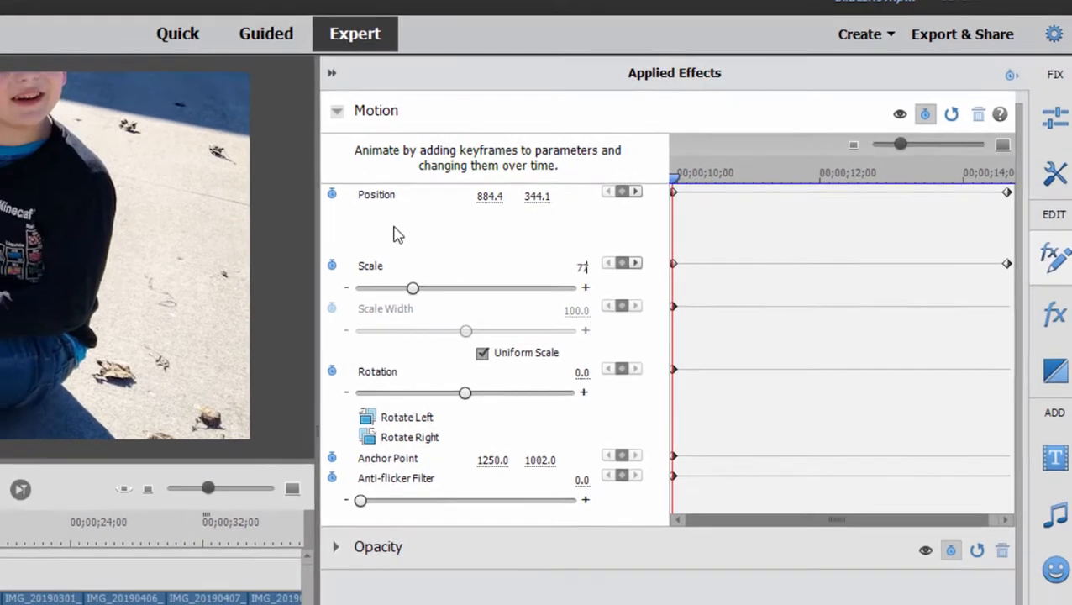
{"action": "left_click", "coordinate": [350, 246]}
{"action": "left_click_drag", "start_coordinate": [342, 156], "coordinate": [339, 166]}
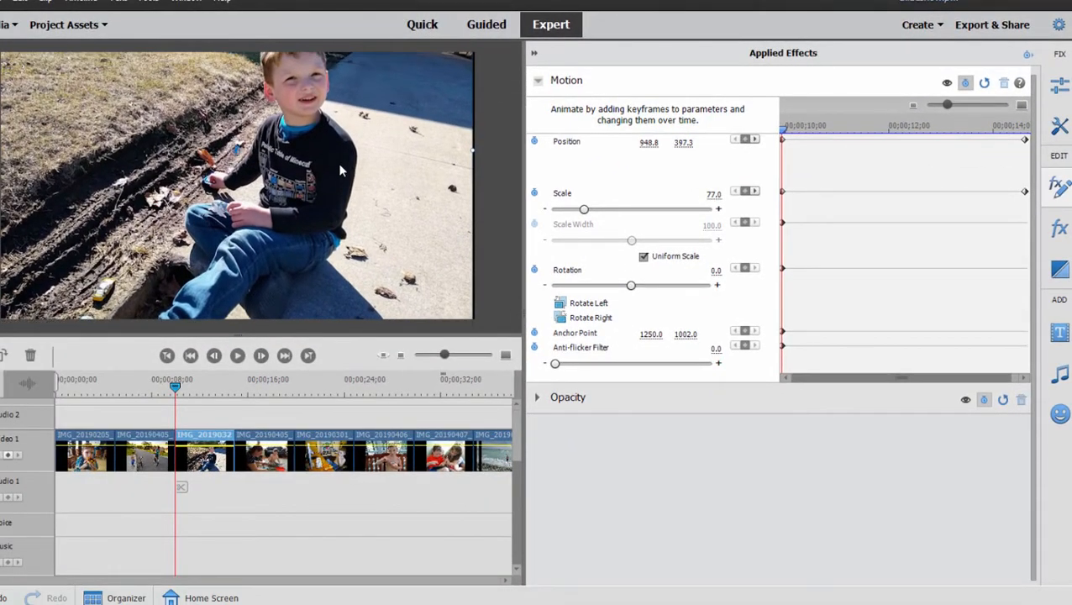
Step: At the third slide's ending motion keyframe, set its scale to 100 and position to about 716.5, 668.7, and scrub back through the motion
{"action": "left_click", "coordinate": [754, 193]}
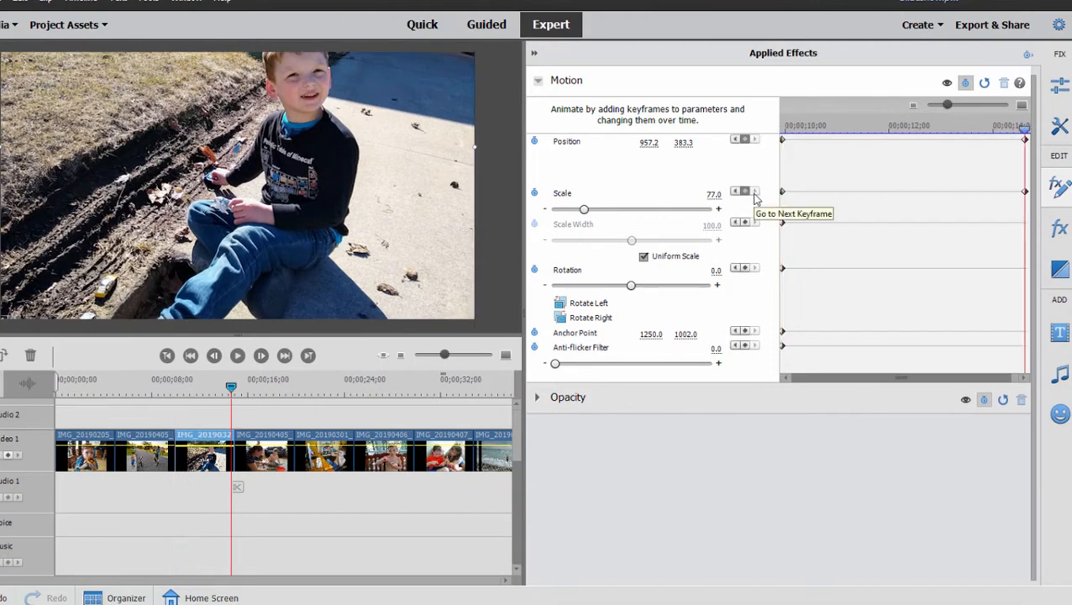
{"action": "left_click", "coordinate": [711, 195]}
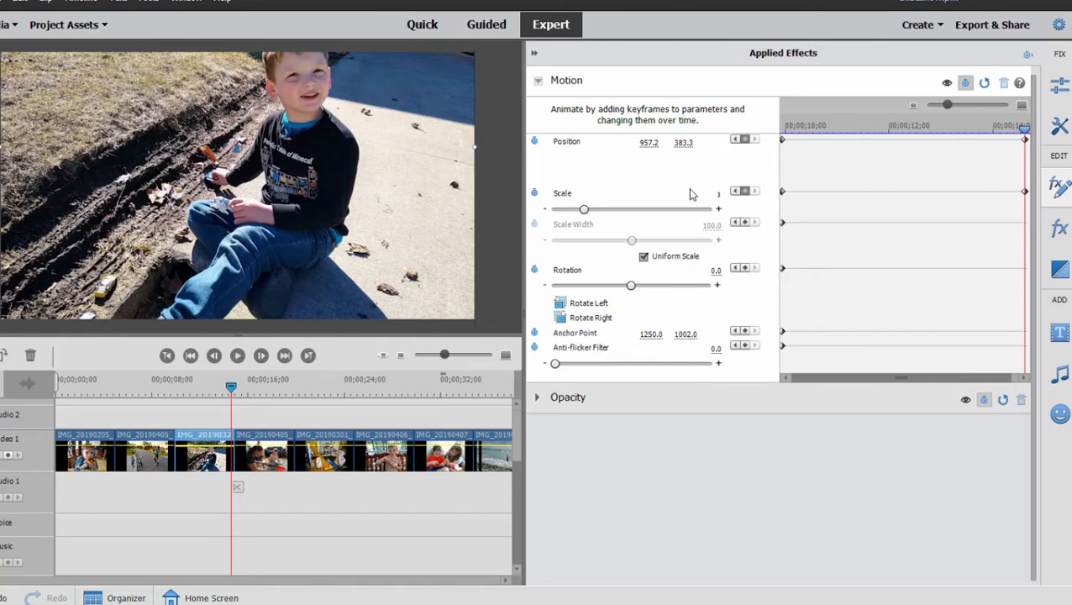
{"action": "left_click", "coordinate": [740, 339]}
{"action": "left_click_drag", "start_coordinate": [382, 91], "coordinate": [324, 161]}
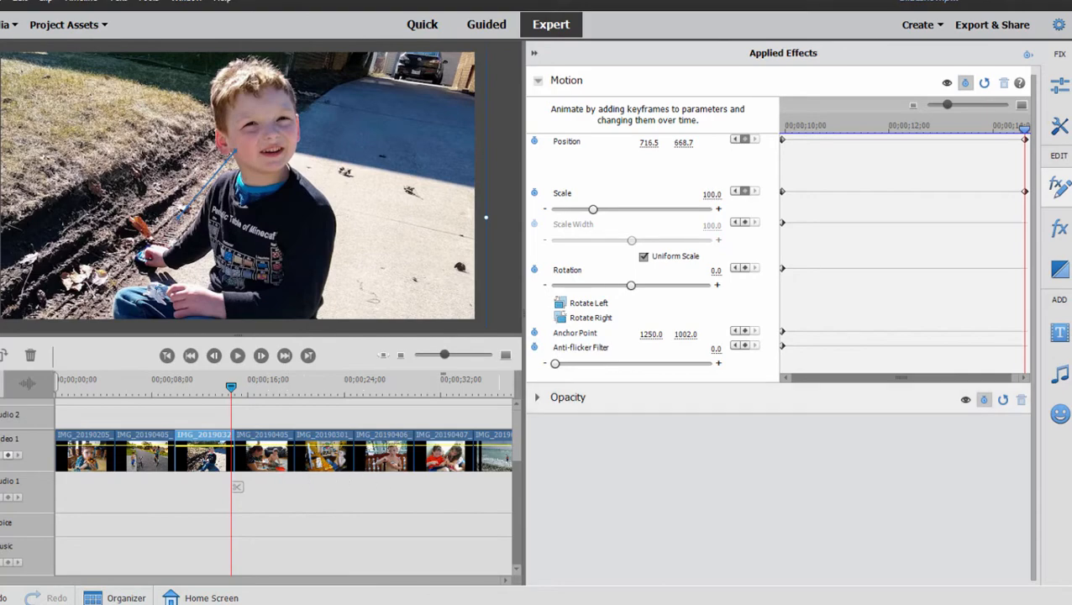
{"action": "left_click", "coordinate": [1064, 190]}
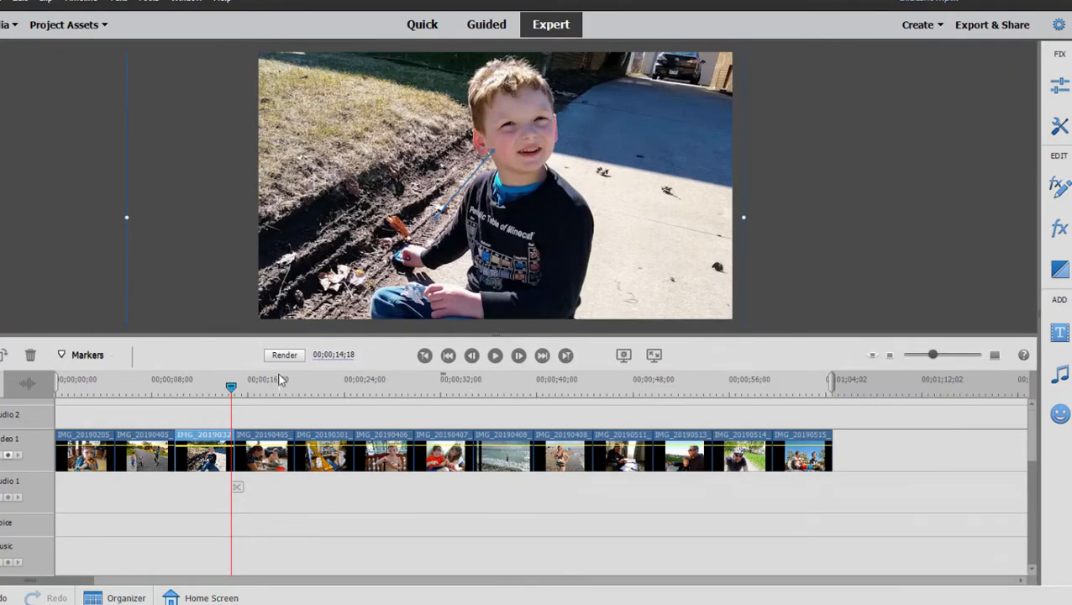
{"action": "left_click_drag", "start_coordinate": [229, 385], "coordinate": [210, 418]}
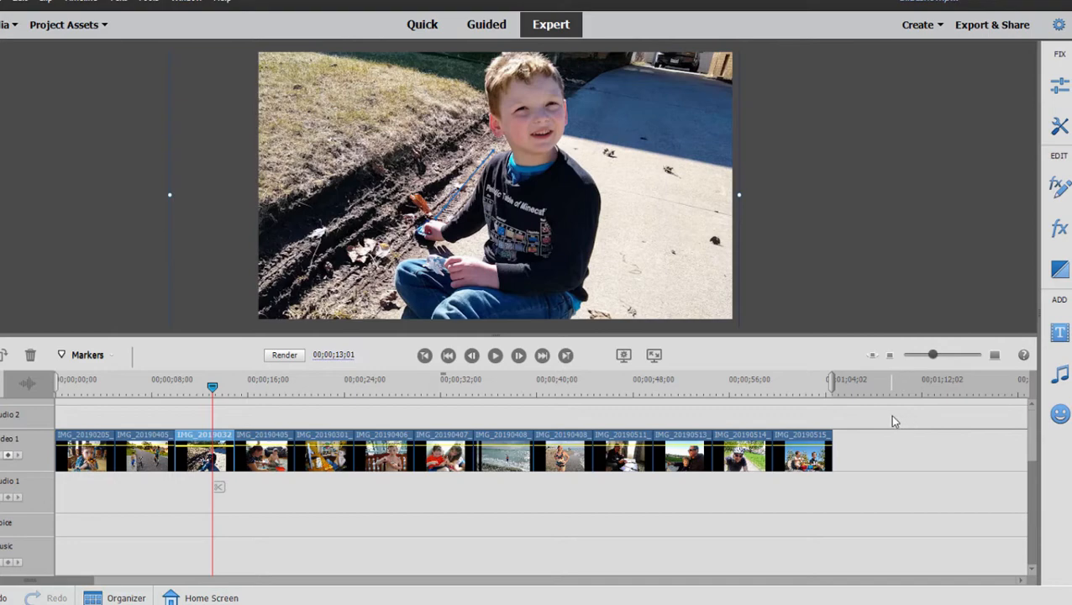
Step: Select all the slides on Video 1 and apply the default transition between them
{"action": "left_click_drag", "start_coordinate": [890, 415], "coordinate": [132, 469]}
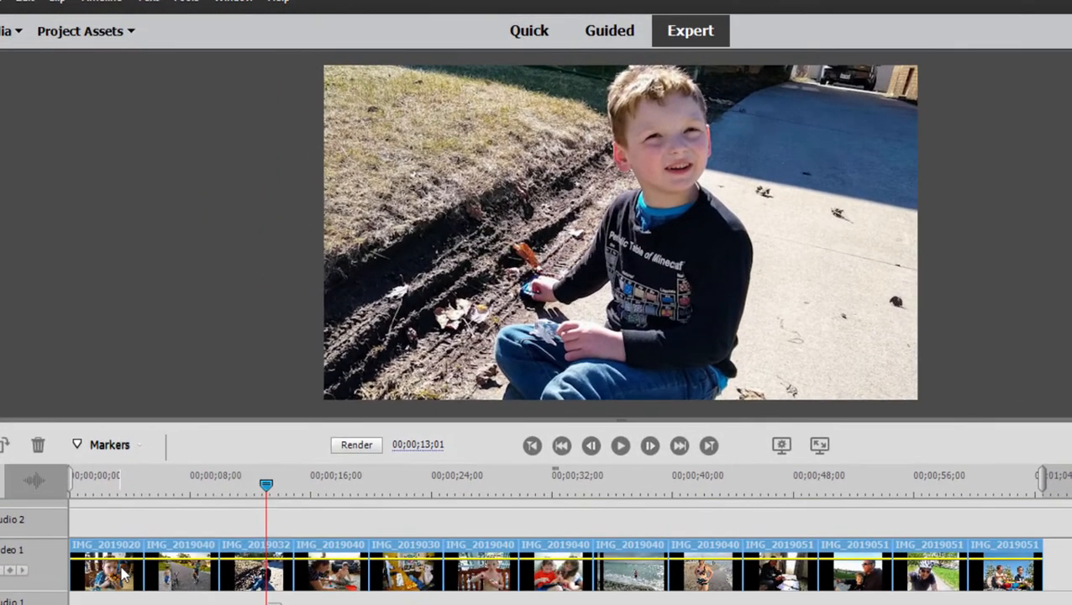
{"action": "right_click", "coordinate": [103, 458]}
{"action": "mouse_move", "coordinate": [245, 488]}
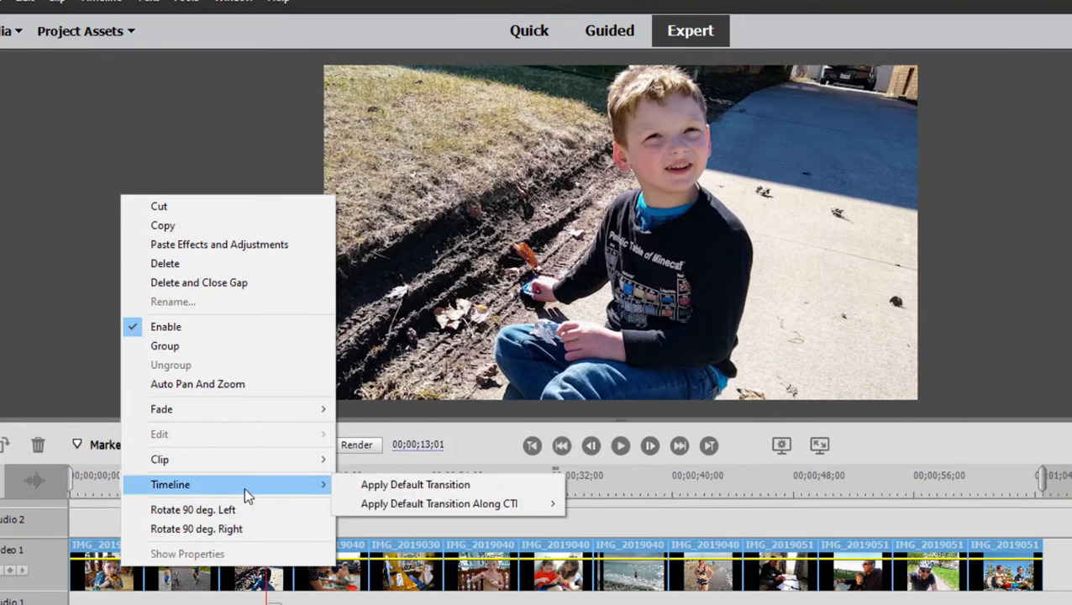
{"action": "left_click", "coordinate": [377, 486]}
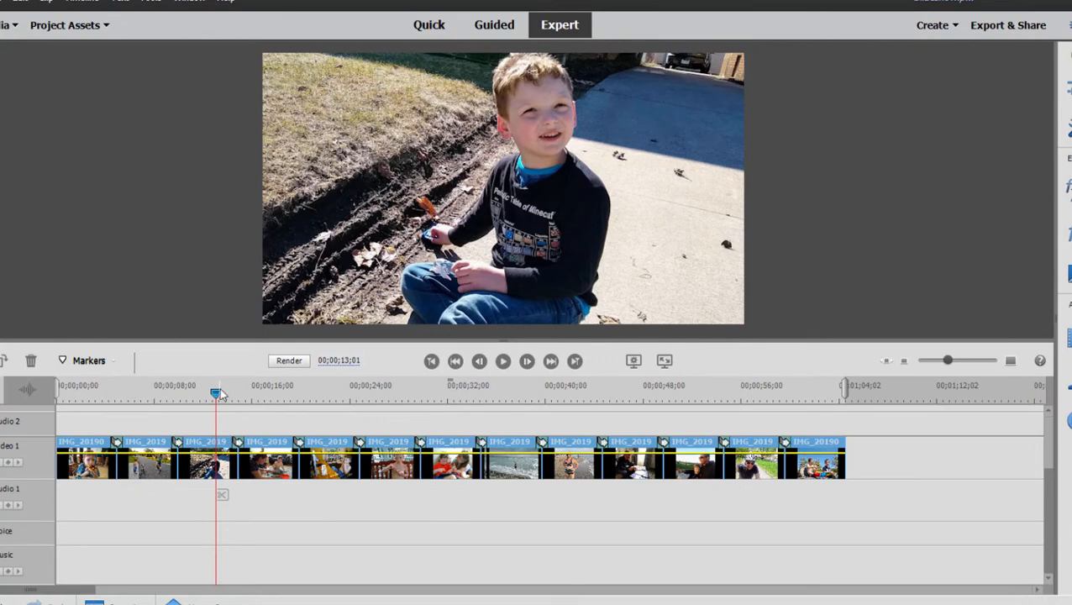
Step: Move the second slide's starting and ending motion keyframes outward to the very beginning and end of its keyframe timeline
{"action": "left_click", "coordinate": [153, 393]}
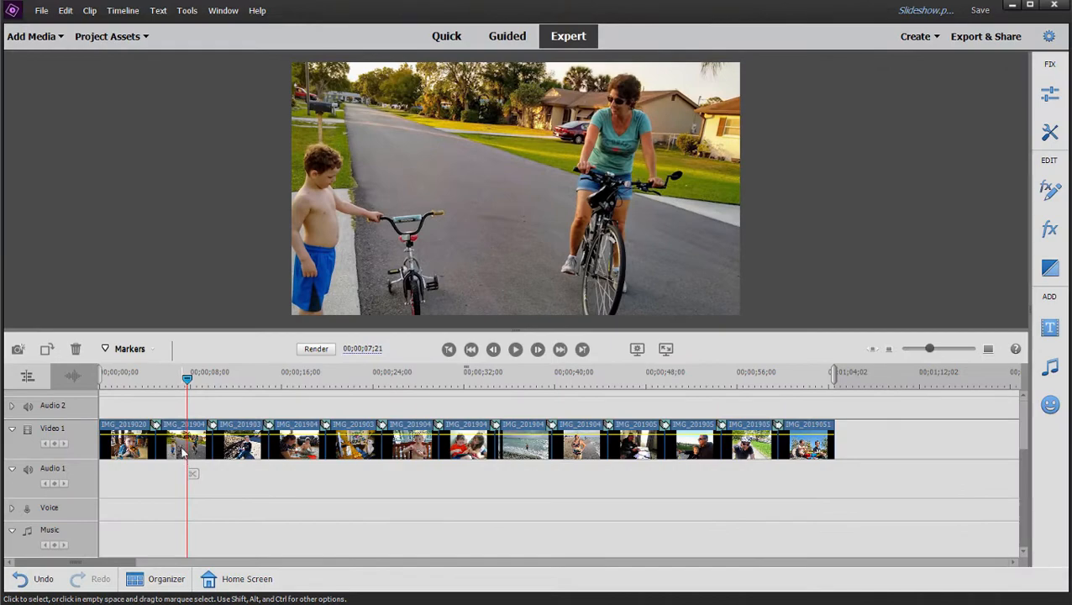
{"action": "left_click", "coordinate": [183, 451]}
{"action": "left_click", "coordinate": [1050, 190]}
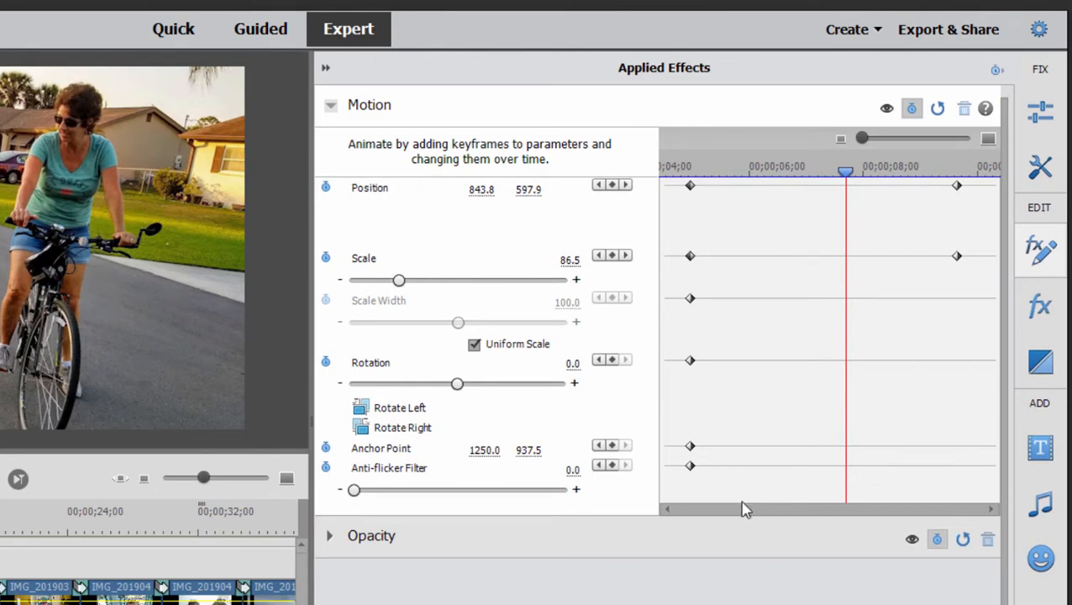
{"action": "left_click_drag", "start_coordinate": [732, 498], "coordinate": [661, 192]}
{"action": "left_click_drag", "start_coordinate": [906, 304], "coordinate": [993, 168]}
{"action": "left_click_drag", "start_coordinate": [955, 256], "coordinate": [993, 268]}
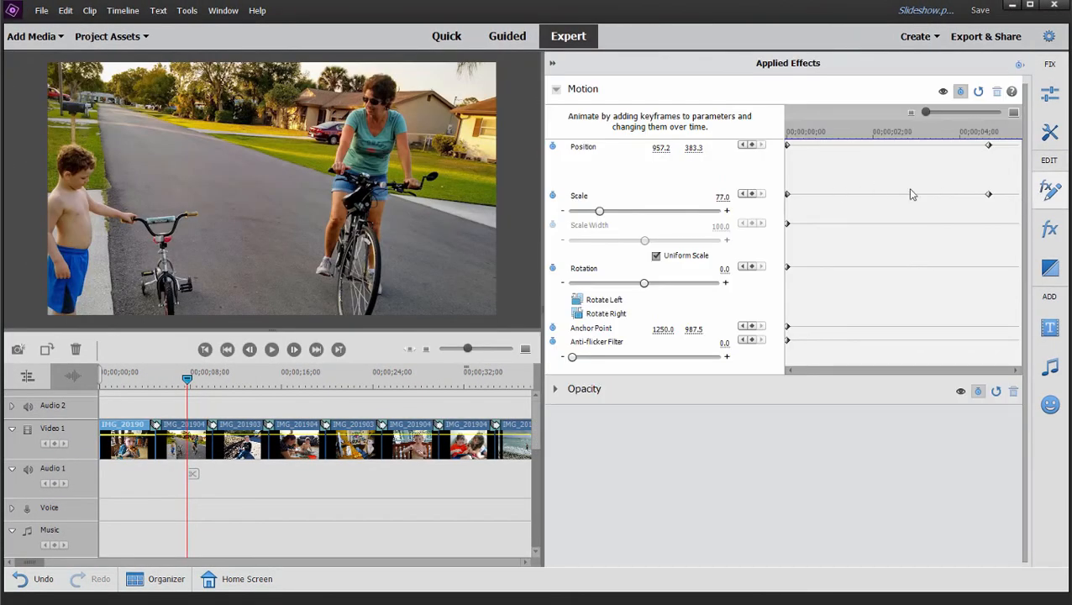
Step: Move the first slide's ending position and scale keyframes to the end of its keyframe timeline, and play the slideshow from the beginning
{"action": "left_click_drag", "start_coordinate": [929, 249], "coordinate": [1015, 138]}
{"action": "mouse_move", "coordinate": [1010, 201]}
{"action": "left_mouse_down"}
{"action": "mouse_move", "coordinate": [1025, 201]}
{"action": "mouse_move", "coordinate": [1015, 207]}
{"action": "left_mouse_up"}
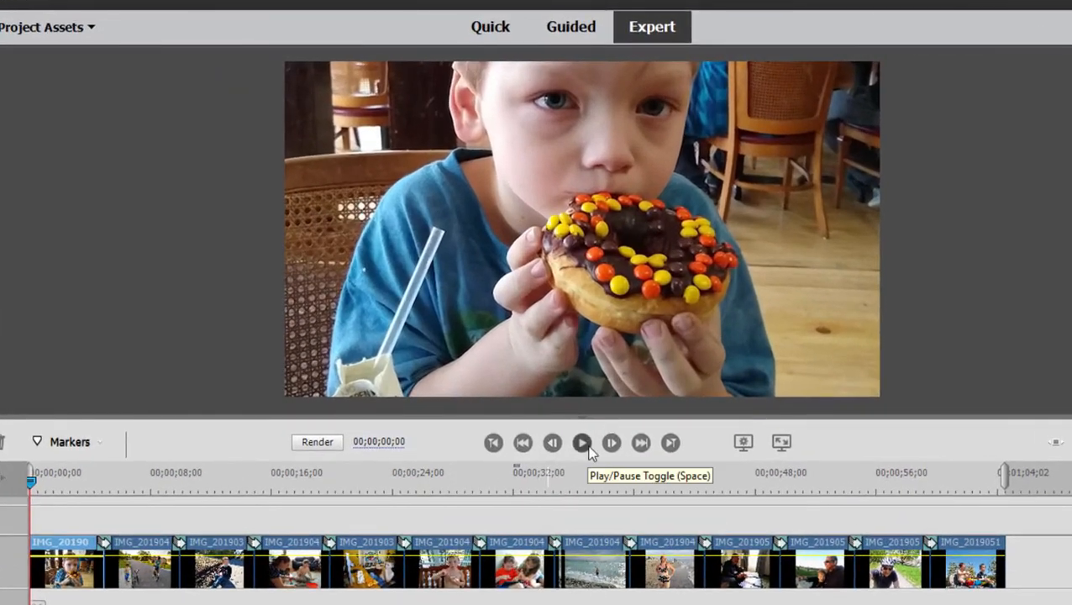
{"action": "left_click", "coordinate": [531, 371]}
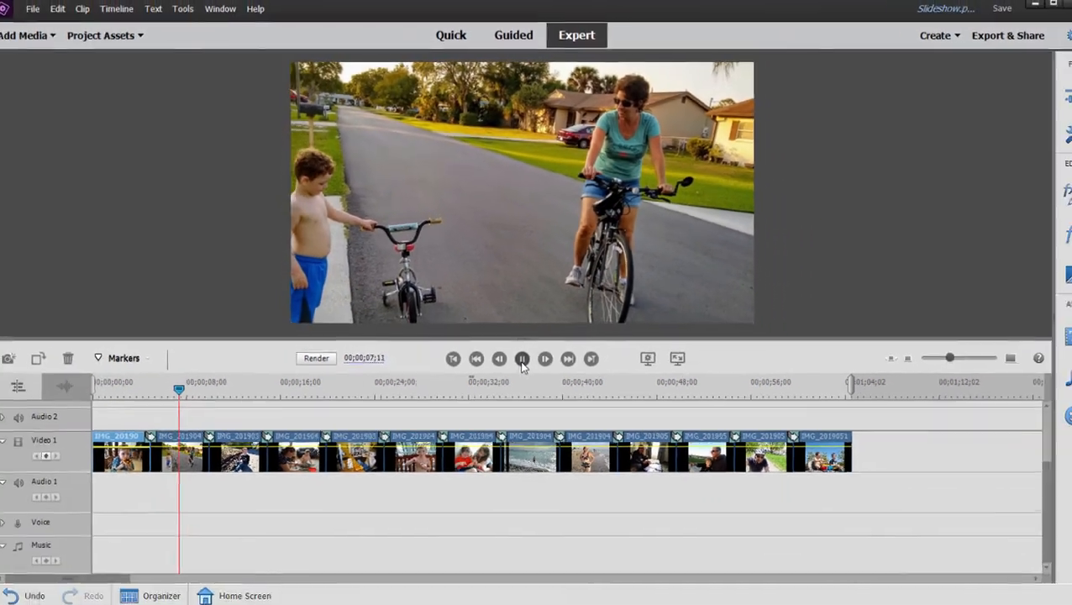
{"action": "left_click", "coordinate": [583, 443]}
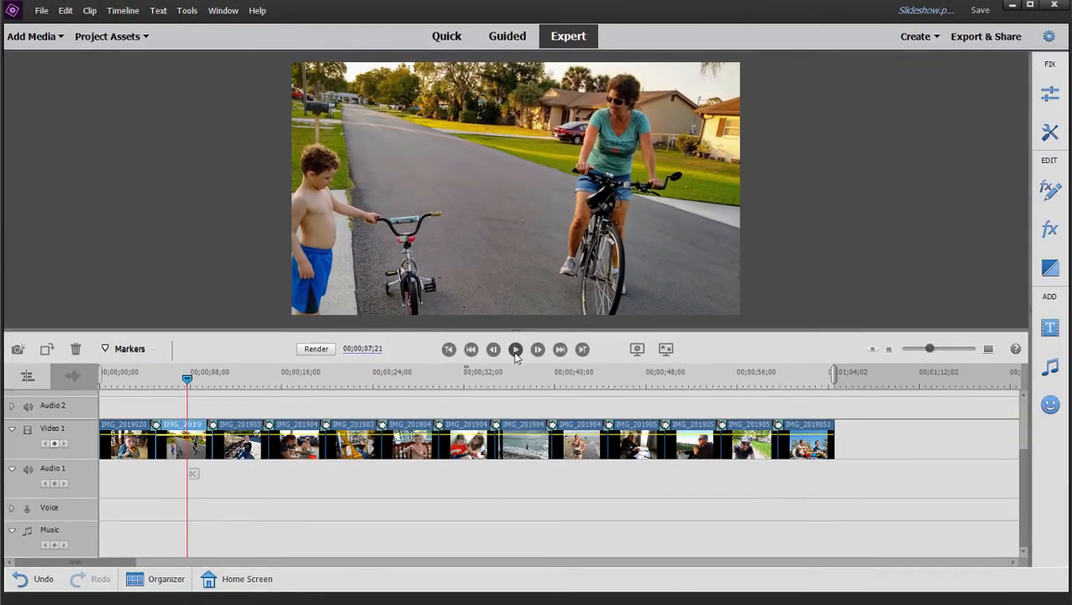